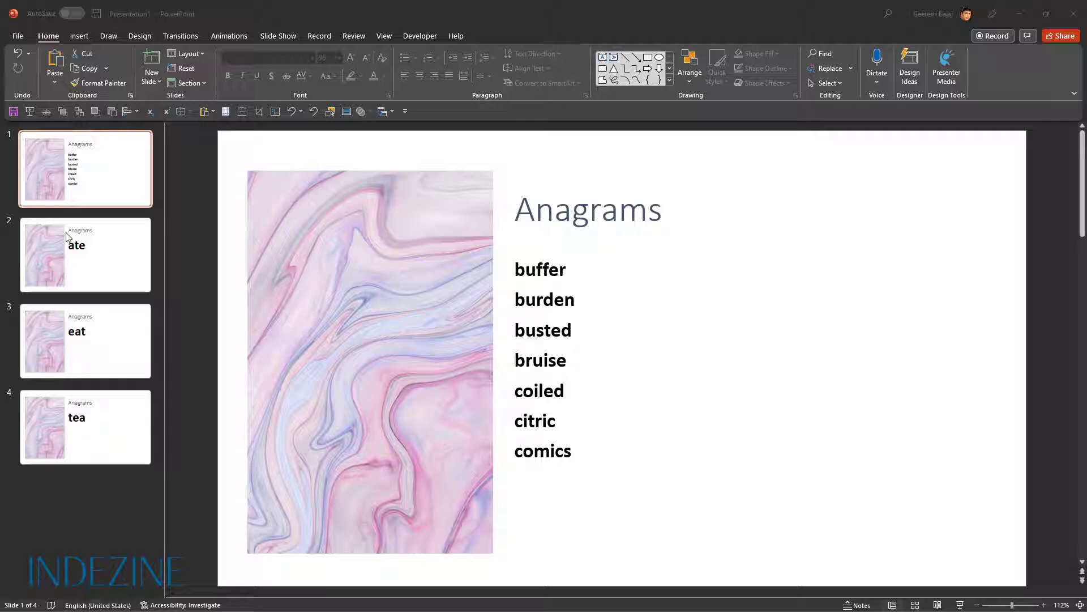
# Advance from the first slide to the 'ate' slide.
pyautogui.press('Down')
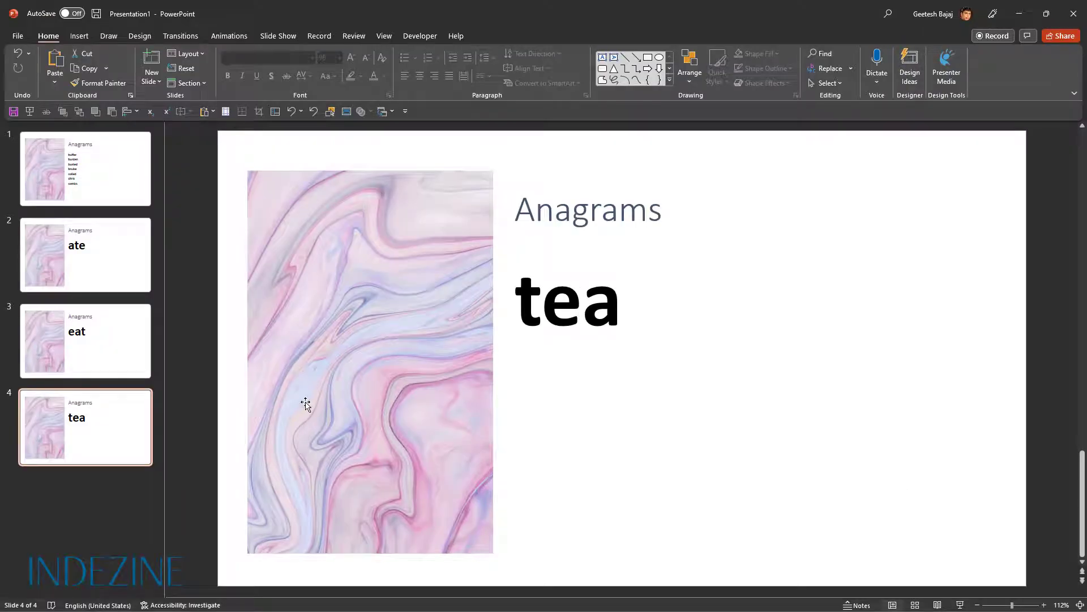
# Apply a Morph transition with the Characters effect to slides 2–4 (ate, eat, tea).
pyautogui.click(80, 259)
pyautogui.keyDown('shift'); pyautogui.click(90, 417); pyautogui.keyUp('shift')
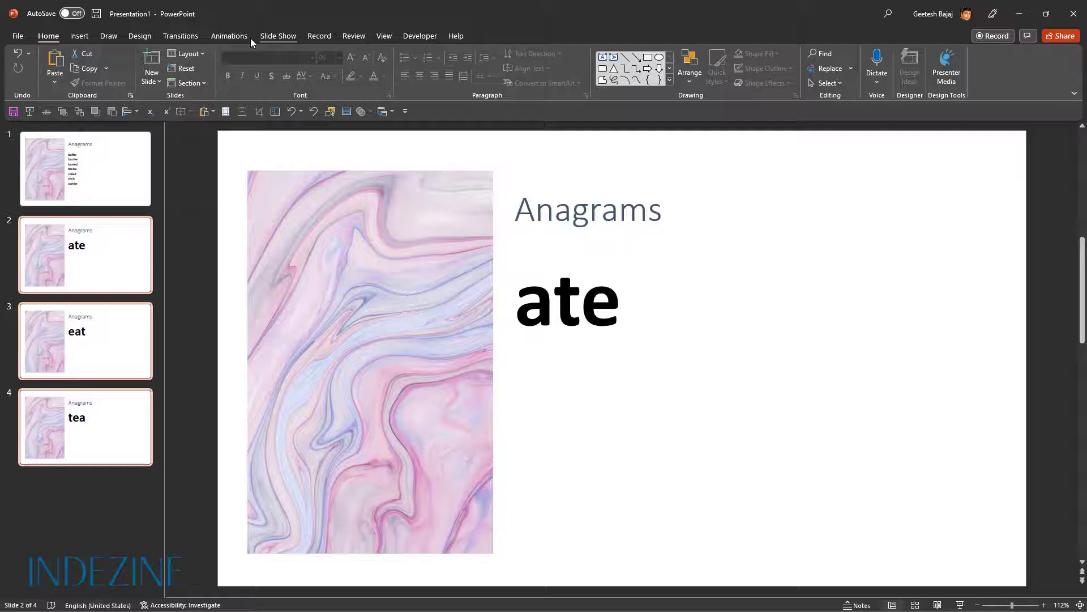
pyautogui.click(190, 39)
pyautogui.click(123, 67)
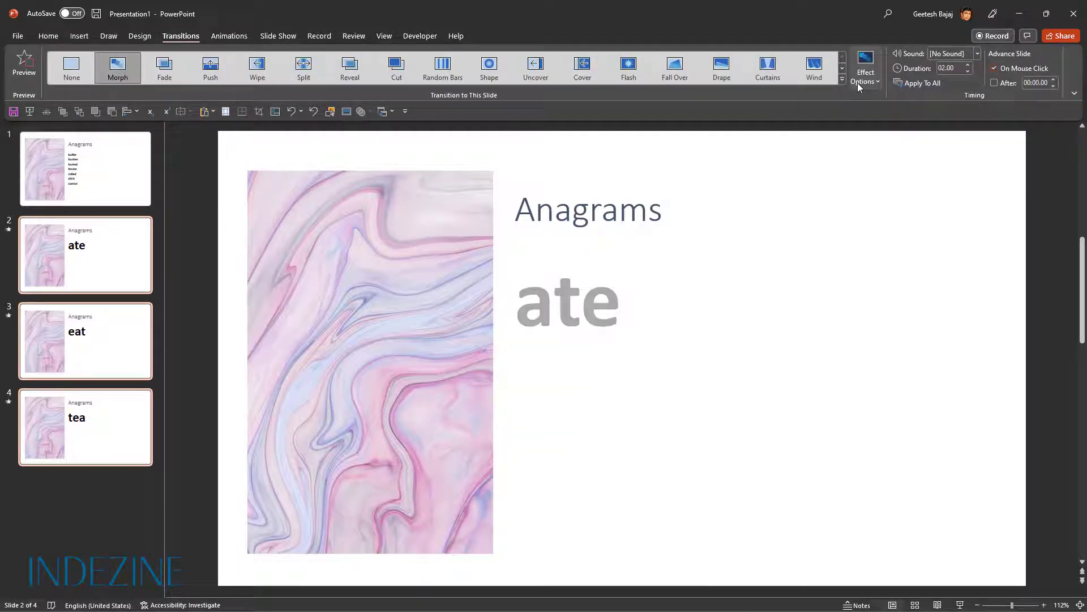
pyautogui.click(858, 82)
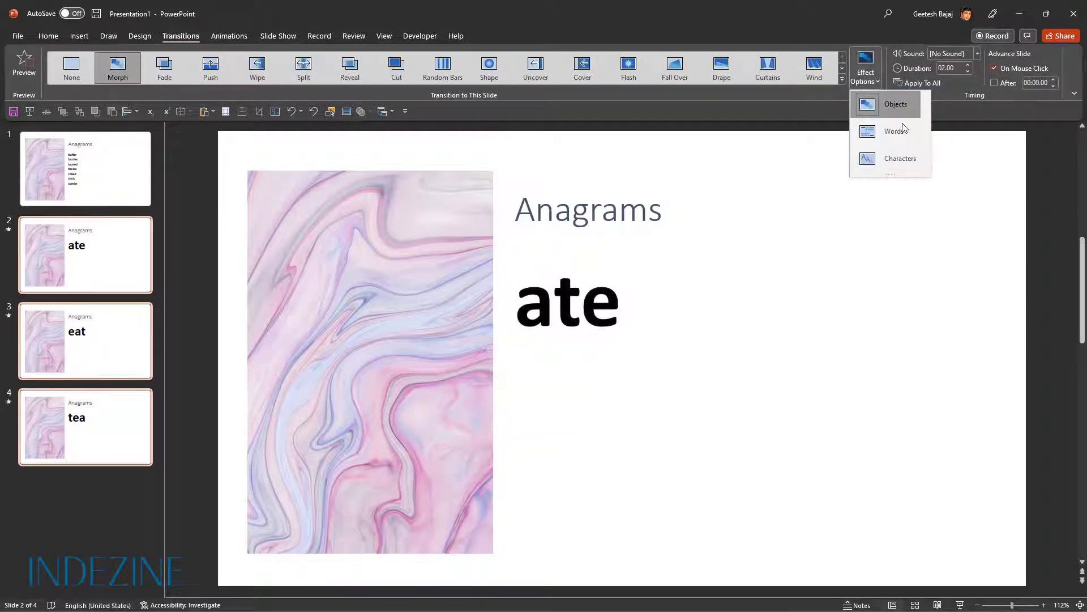
pyautogui.click(900, 158)
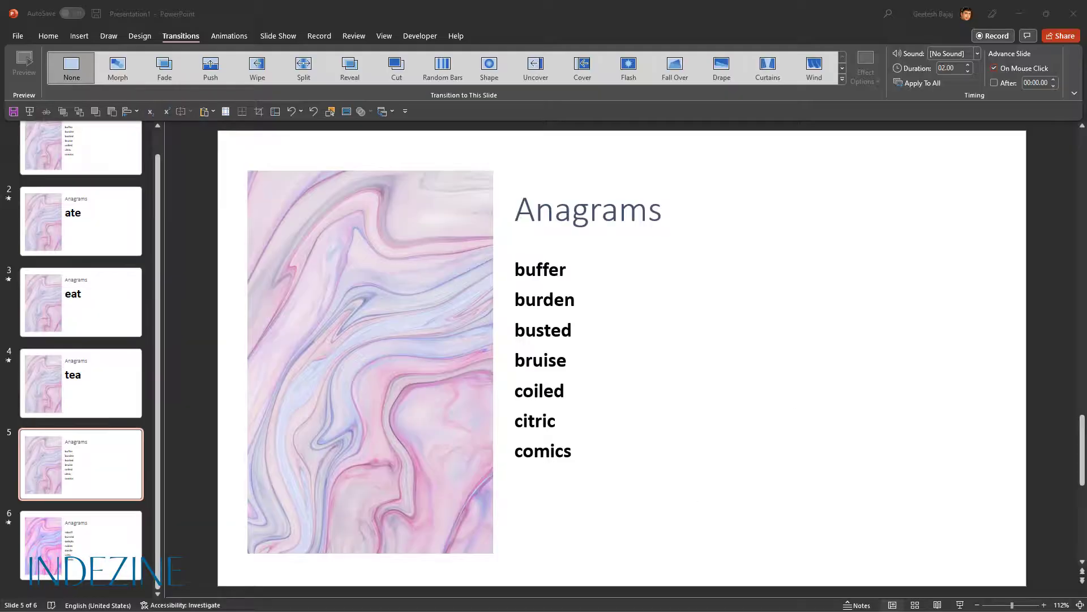
pyautogui.click(99, 450)
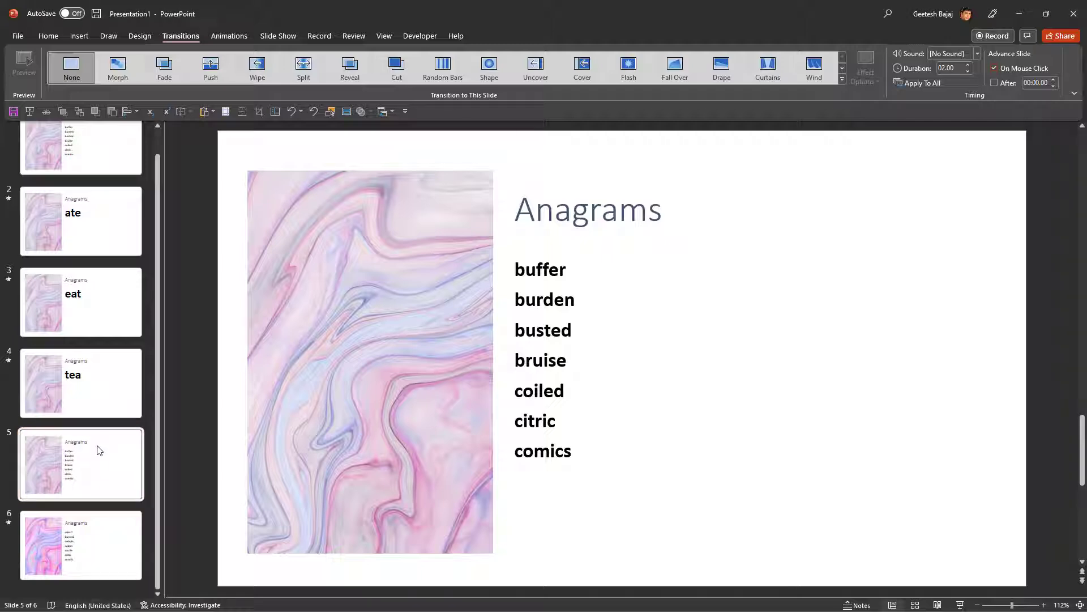
pyautogui.click(98, 552)
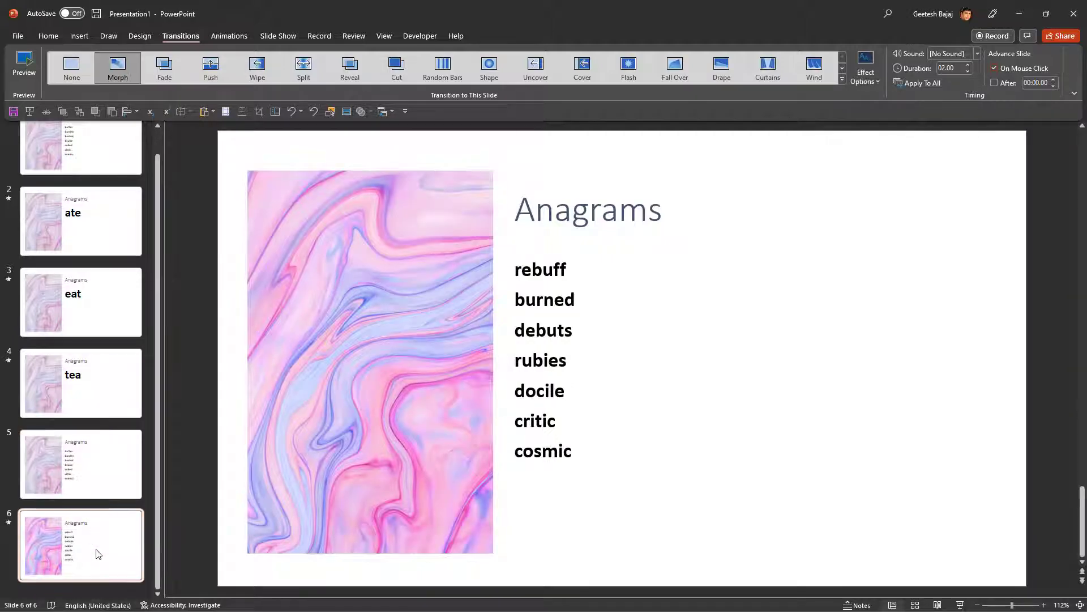
pyautogui.click(96, 470)
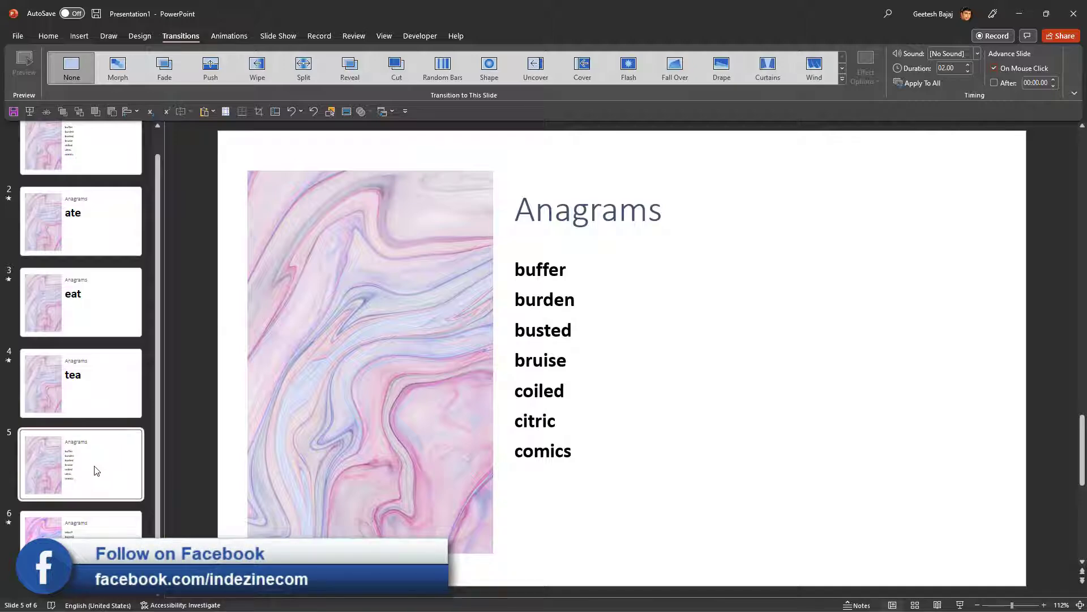
pyautogui.click(96, 535)
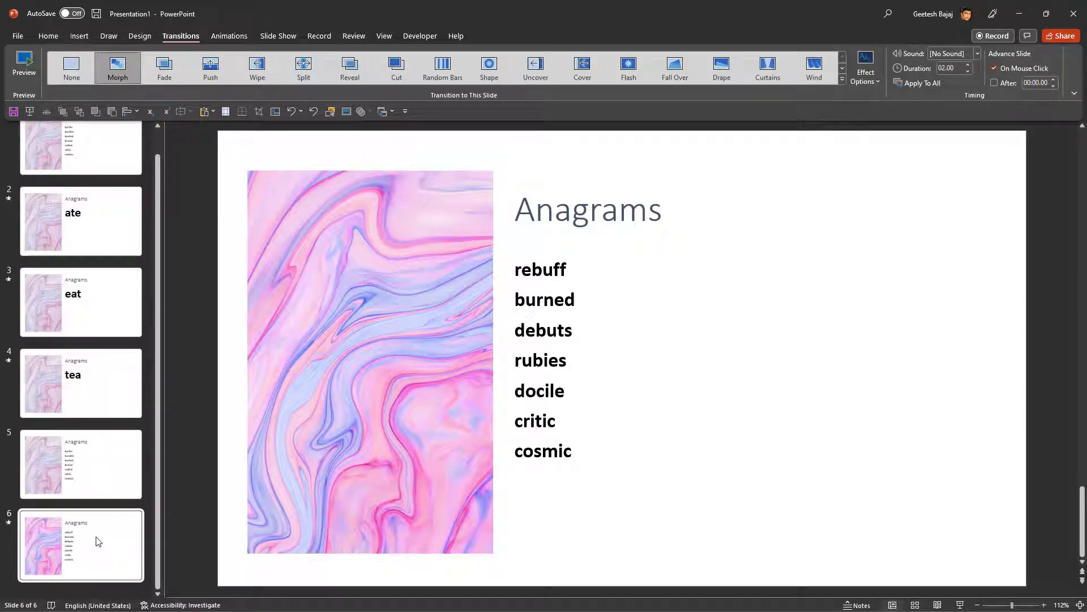
pyautogui.click(101, 467)
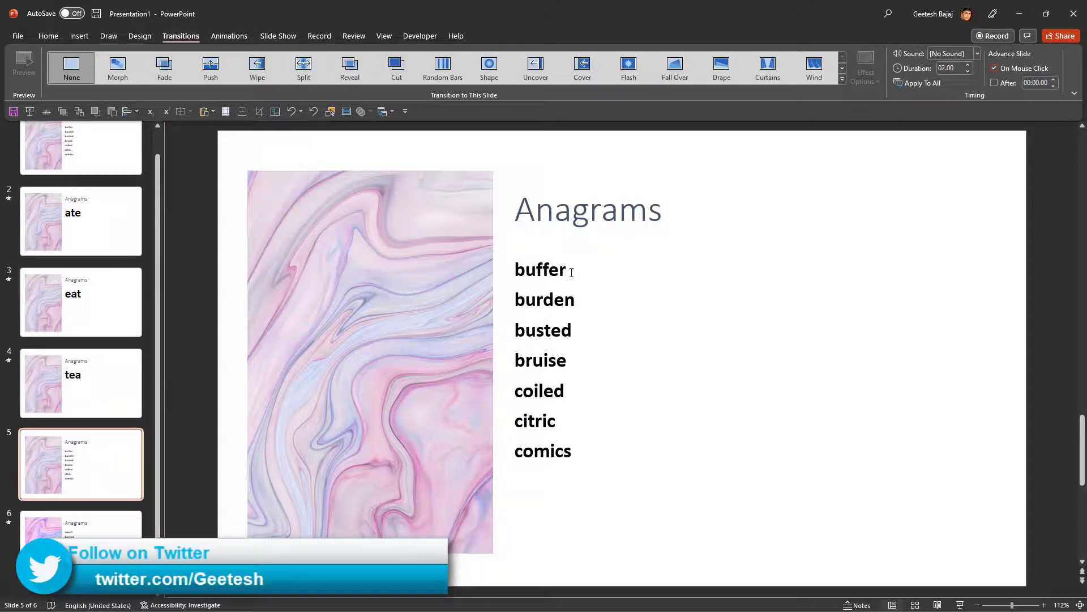
pyautogui.click(92, 533)
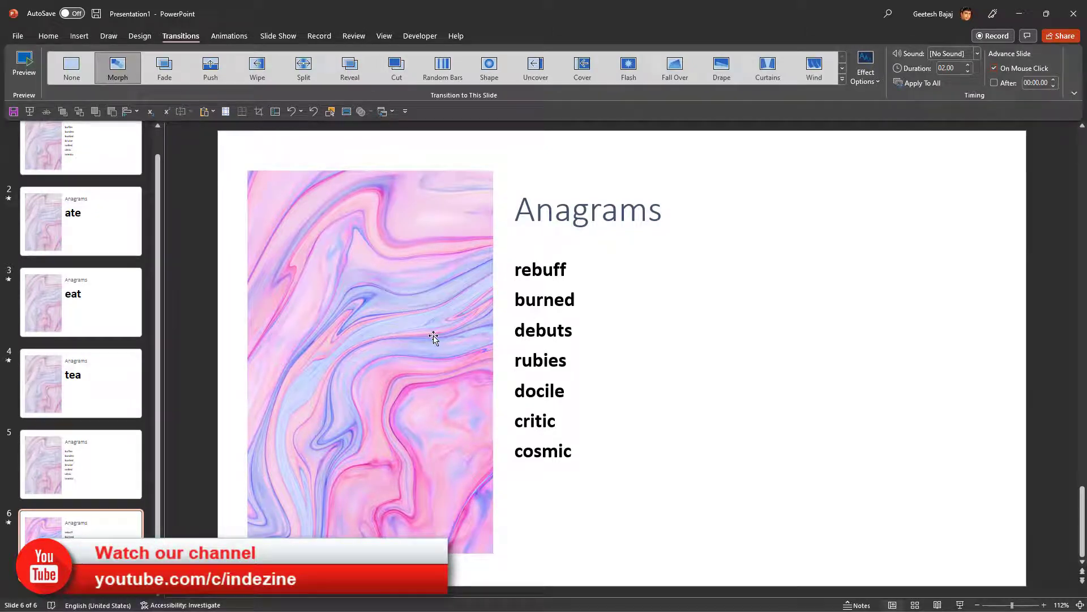
pyautogui.click(136, 453)
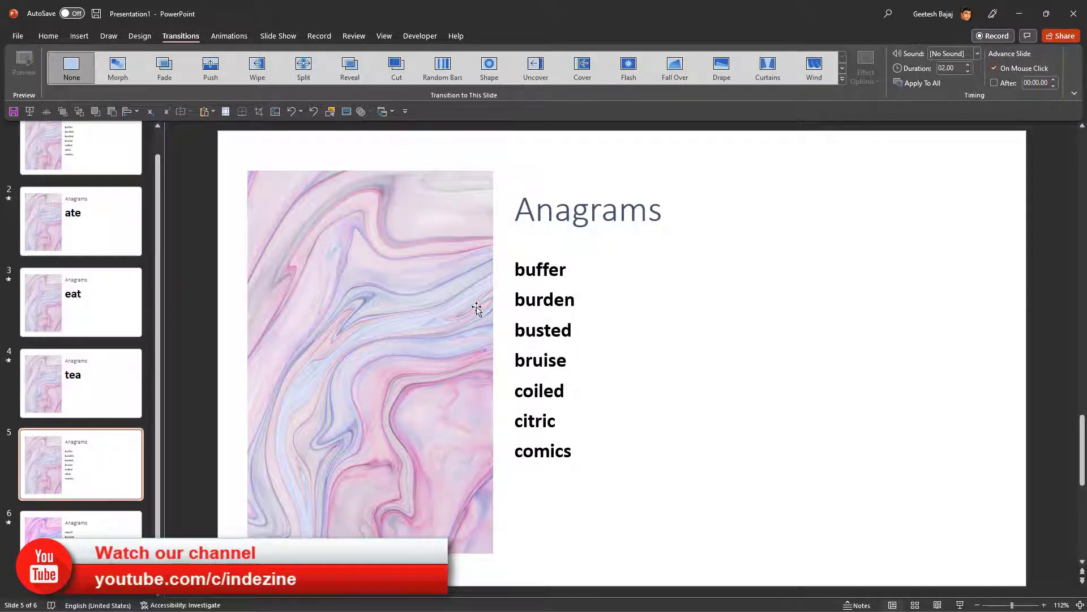
pyautogui.moveTo(517, 300); pyautogui.dragTo(566, 445)
pyautogui.click(81, 544)
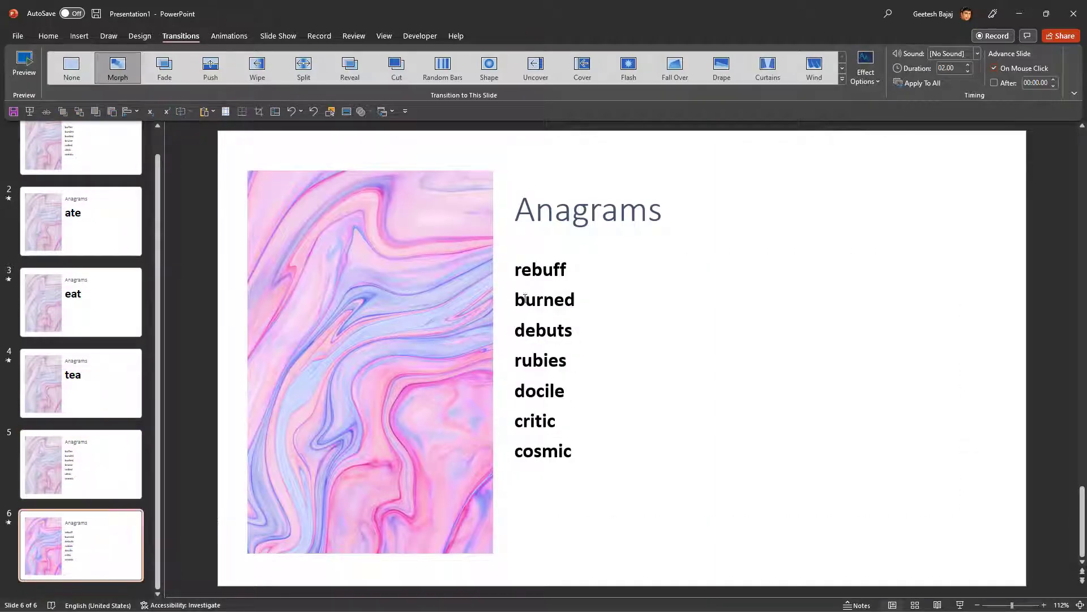
pyautogui.moveTo(514, 299)
pyautogui.mouseDown()
pyautogui.moveTo(593, 454)
pyautogui.moveTo(578, 450)
pyautogui.mouseUp()
pyautogui.click(81, 464)
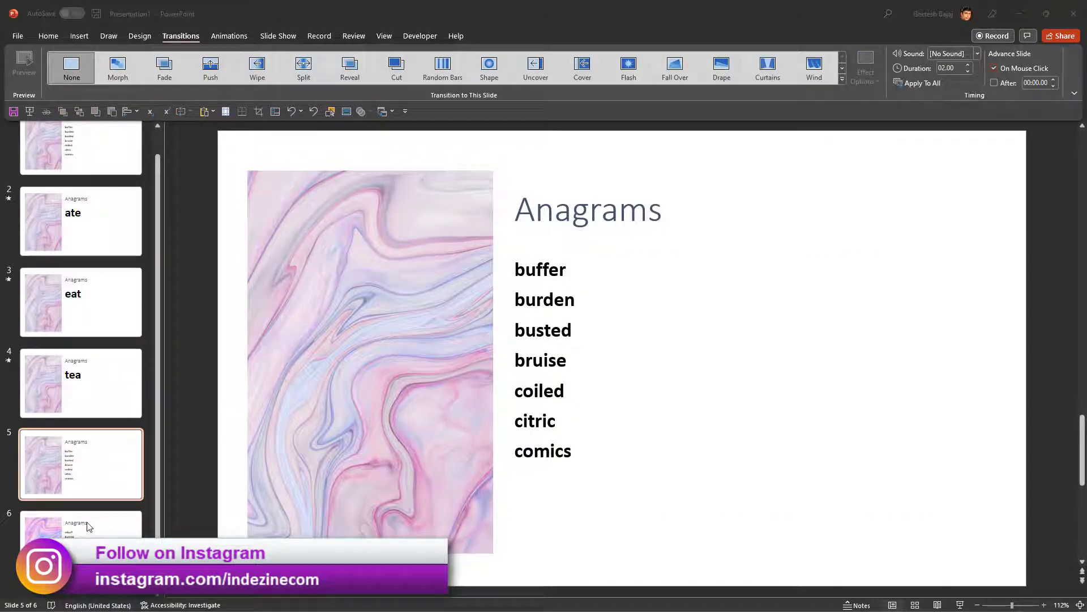
# Give slide 6 a Morph transition set to Characters, then return to the buffer word list slide.
pyautogui.click(72, 544)
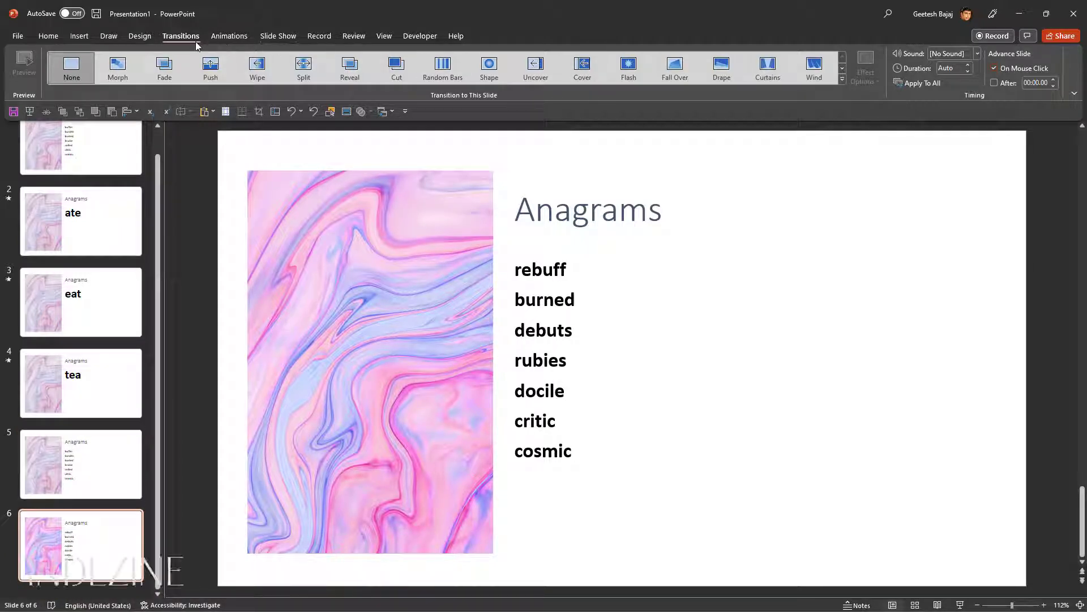
pyautogui.click(123, 76)
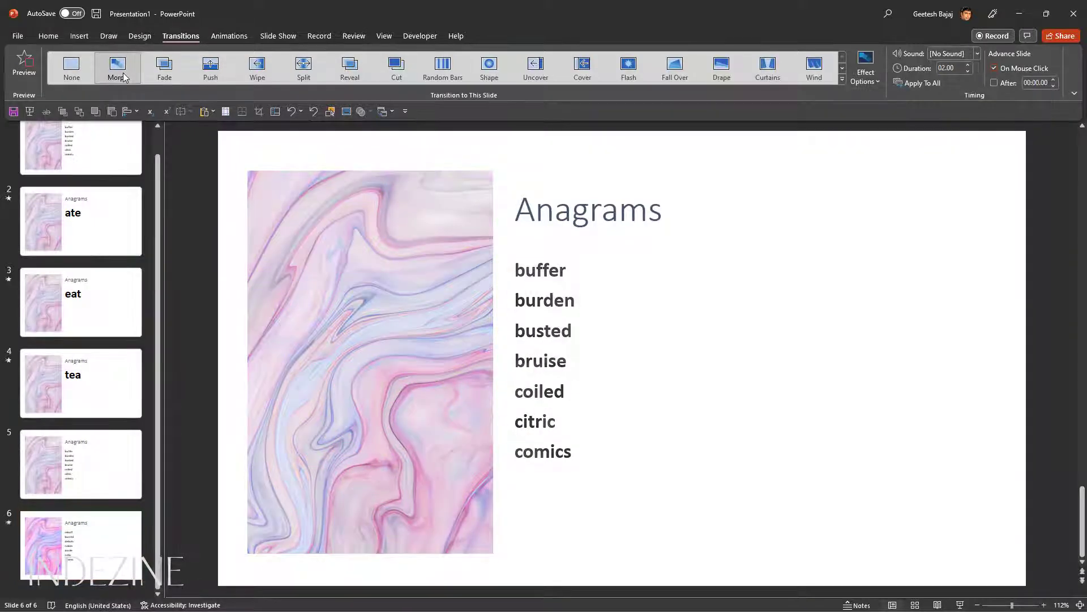
pyautogui.click(862, 80)
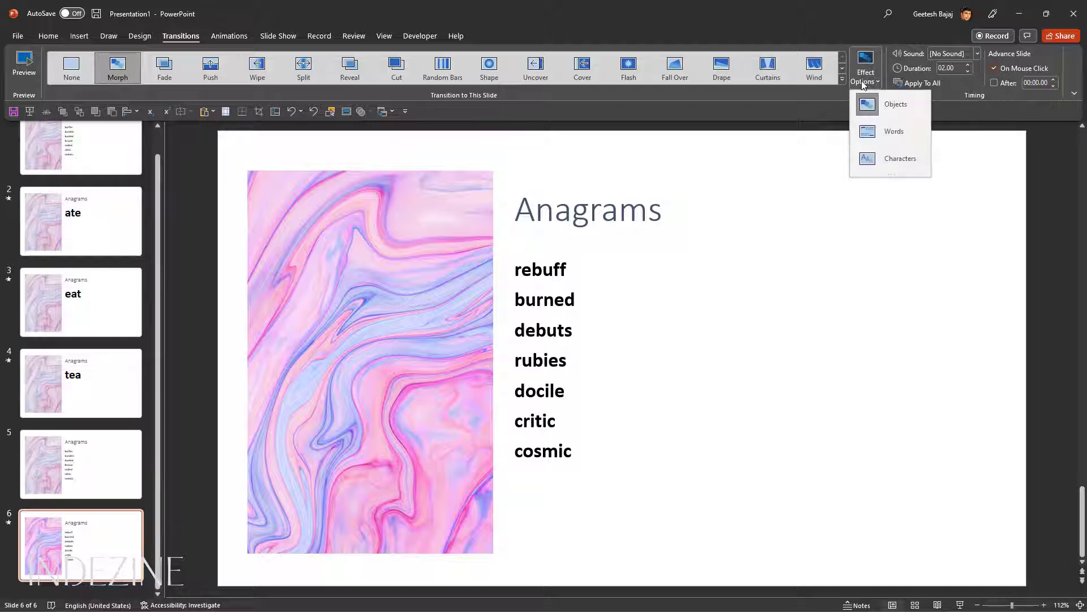
pyautogui.click(896, 168)
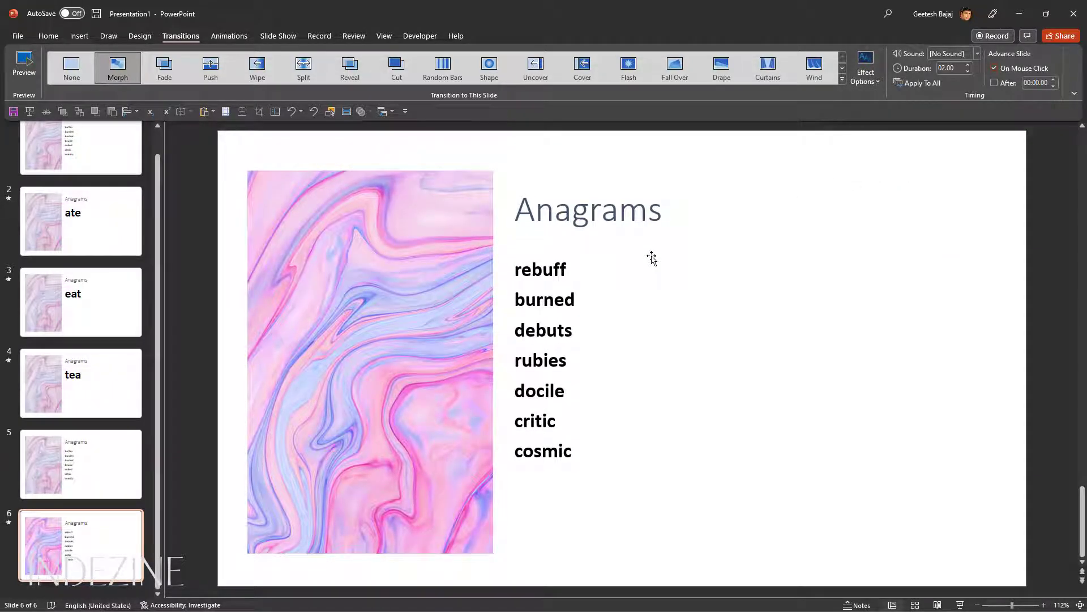
pyautogui.click(59, 466)
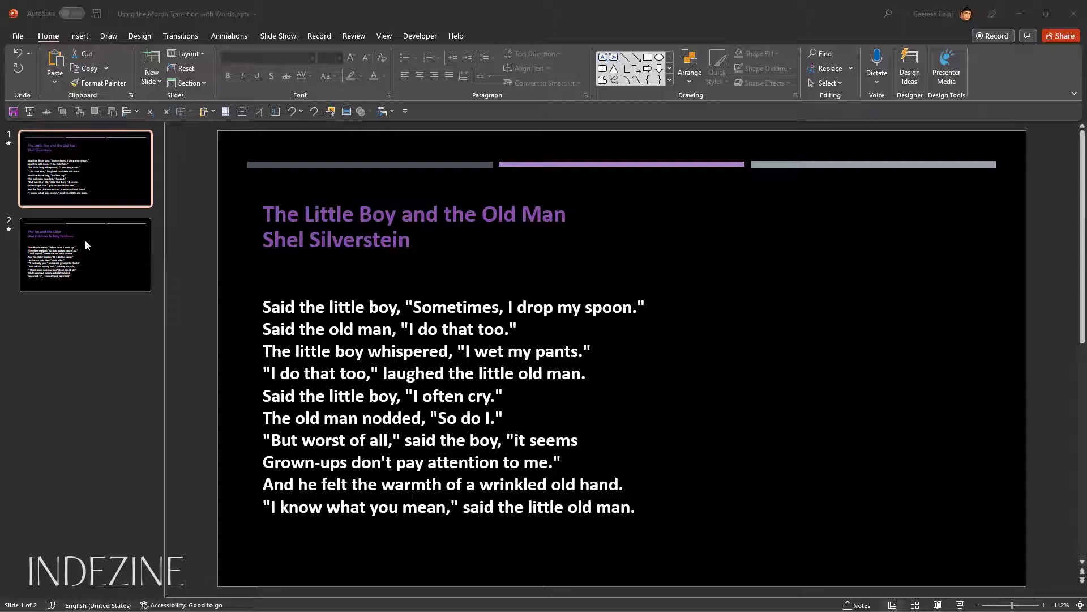
# Check that the 'Tot and the Elder' slide's Morph transition uses the Words option, leaving it unchanged.
pyautogui.click(100, 184)
pyautogui.click(98, 251)
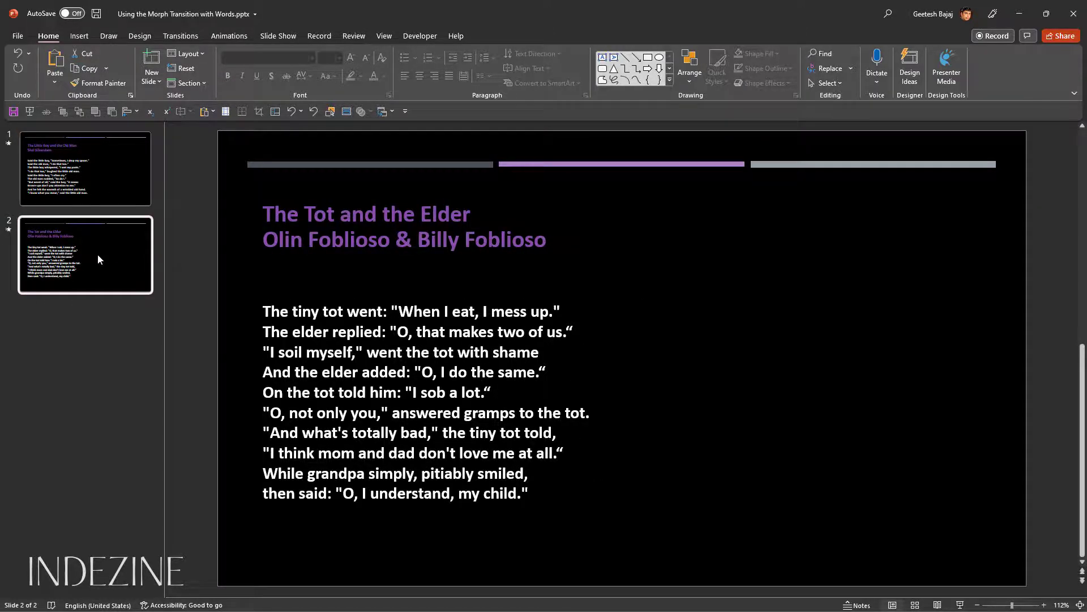
pyautogui.click(180, 36)
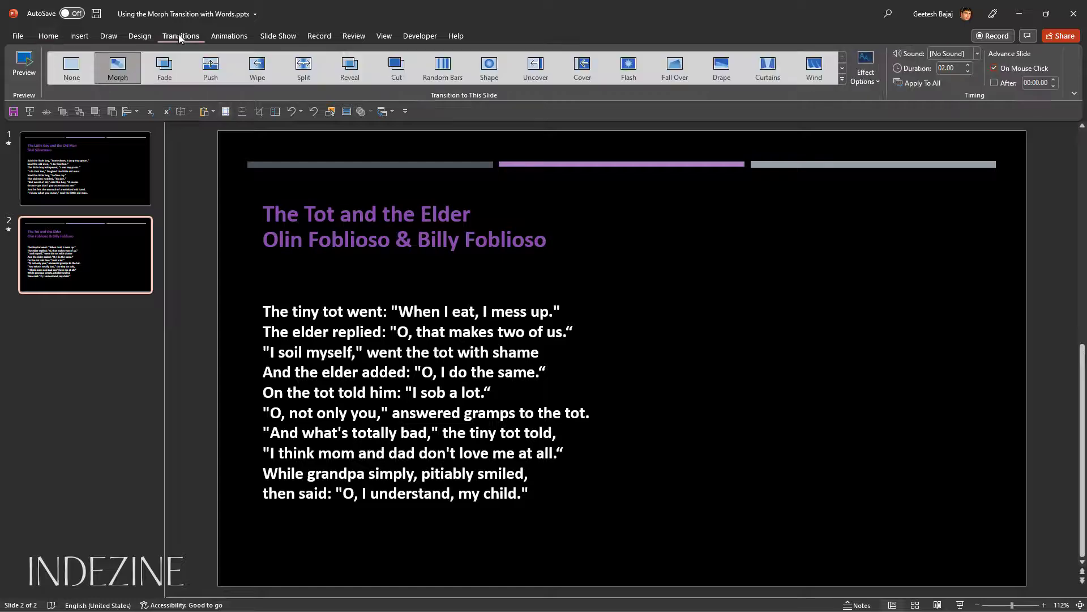
pyautogui.click(879, 70)
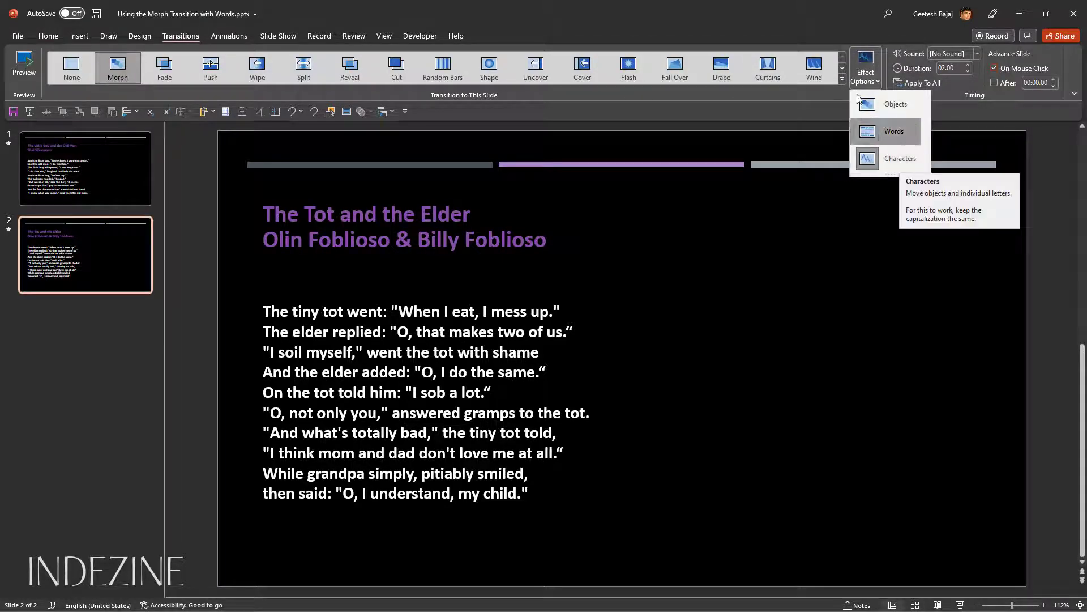
pyautogui.click(804, 19)
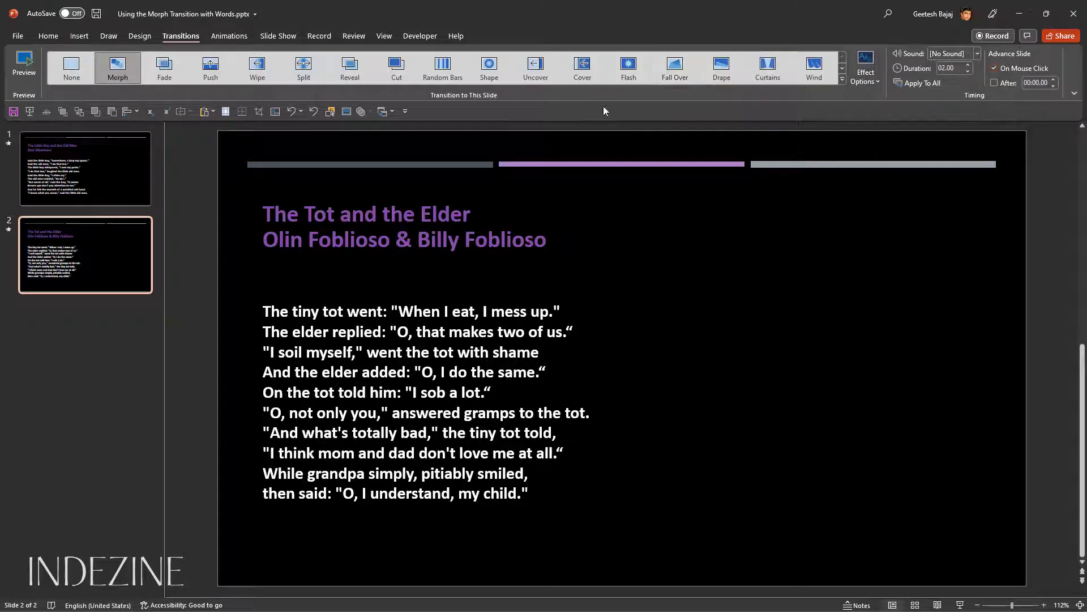
# Play the poem slide show from slide 1 to watch the morph, then exit.
pyautogui.click(90, 189)
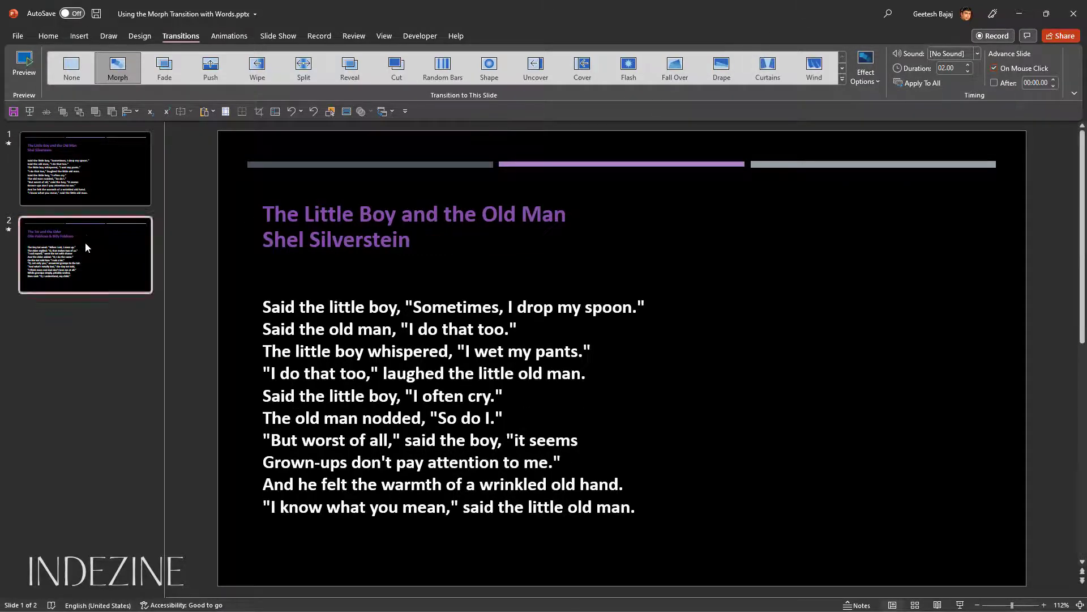
pyautogui.click(85, 243)
pyautogui.click(110, 171)
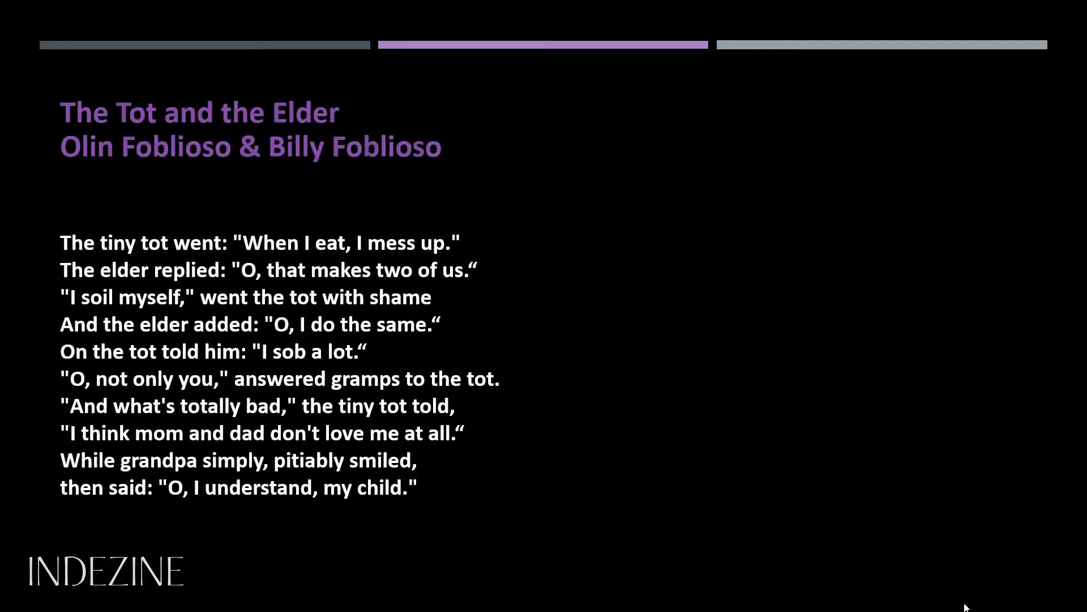
pyautogui.press('Escape')
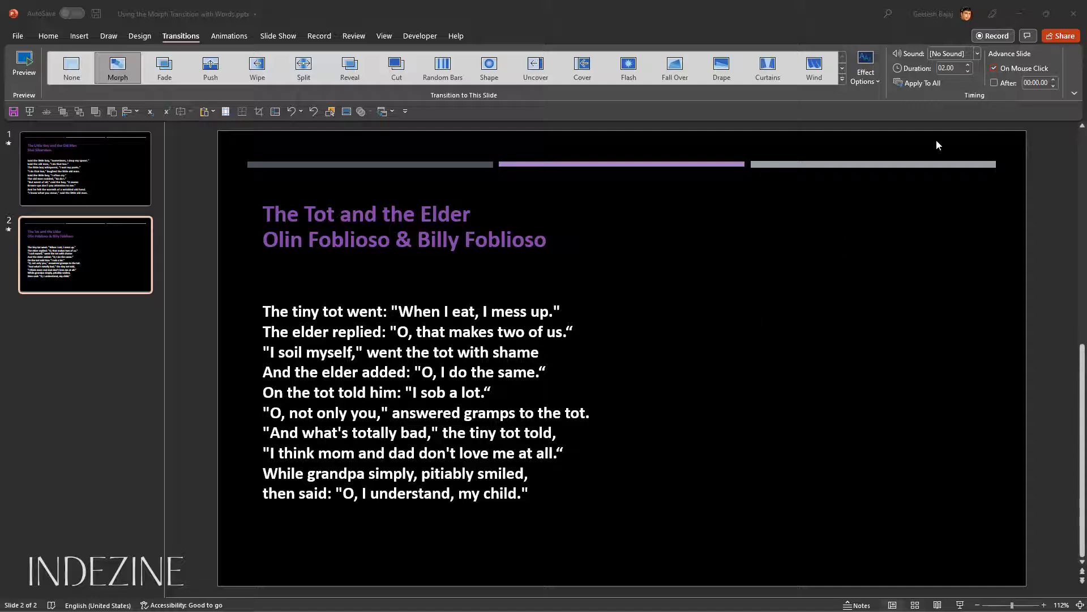
# Raise the Morph transition duration to 05.00 seconds and go back to slide 1.
pyautogui.click(969, 66)
pyautogui.click(970, 66)
pyautogui.click(969, 66)
pyautogui.click(970, 66)
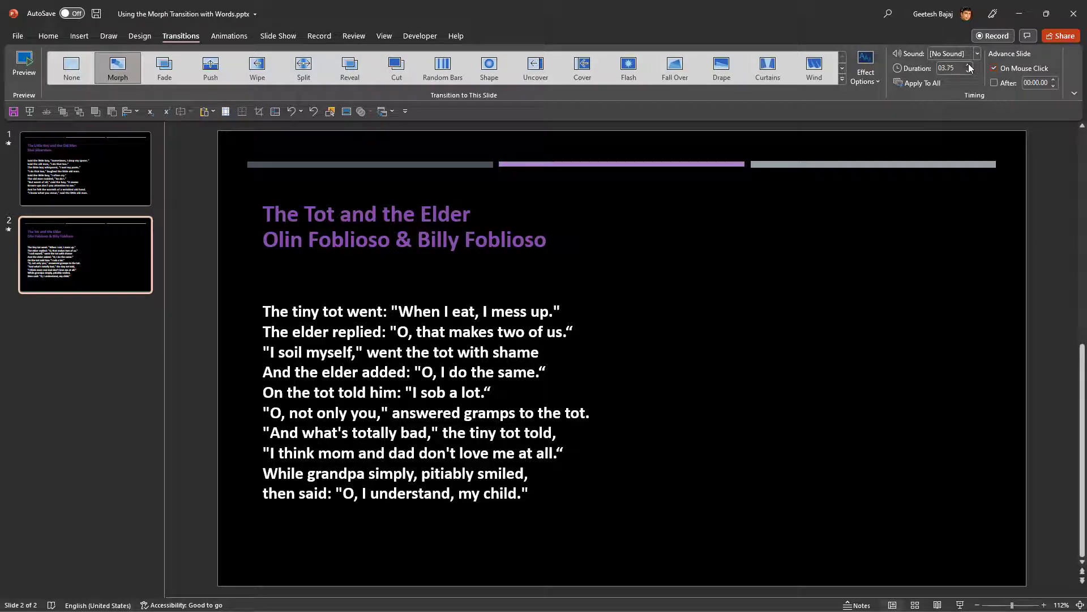
pyautogui.click(969, 66)
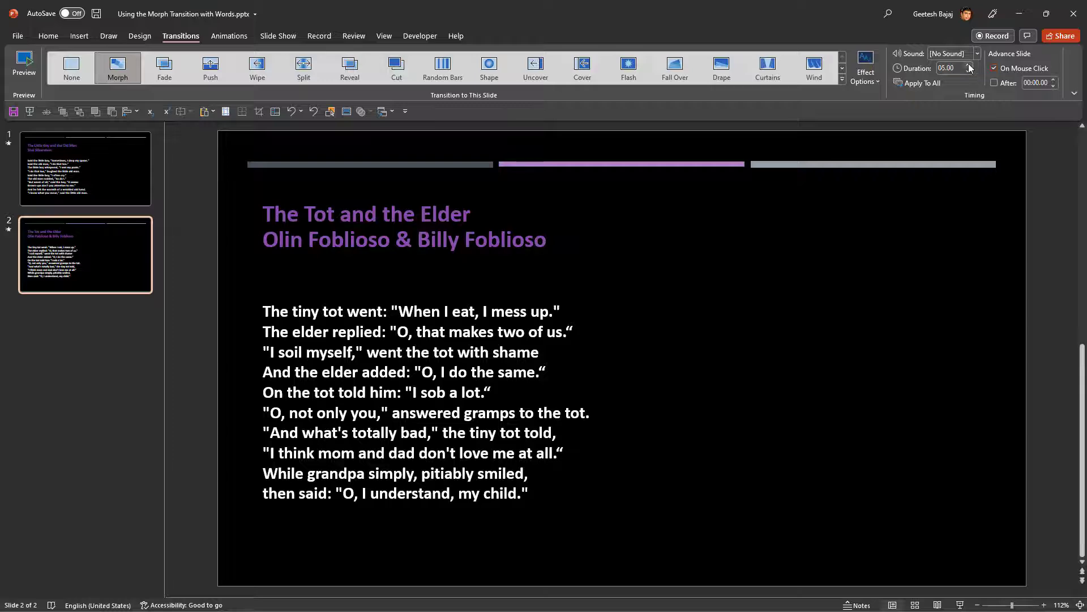
pyautogui.click(93, 185)
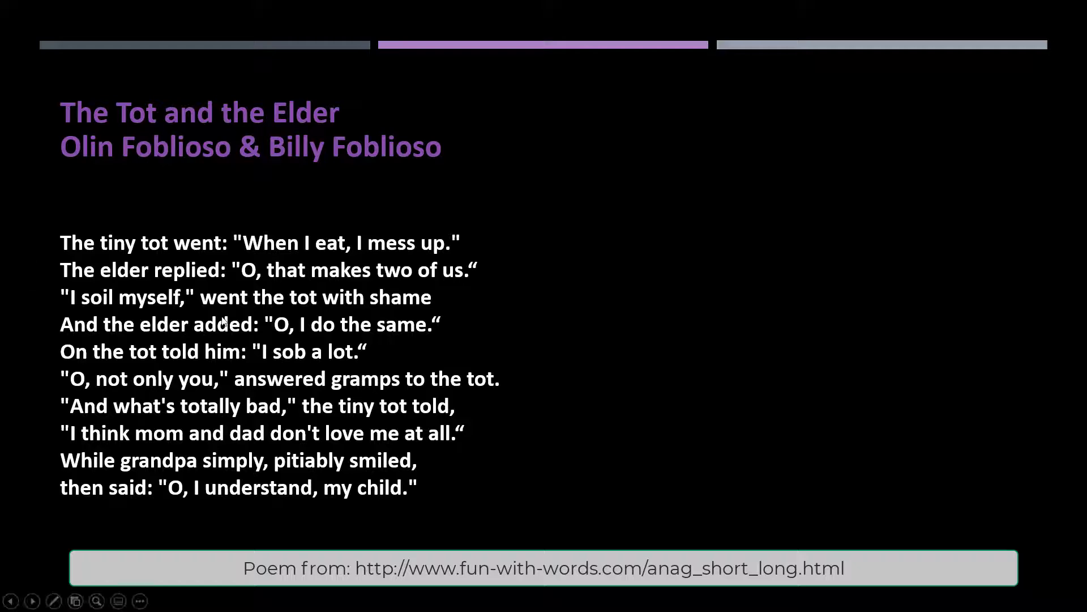
pyautogui.press('Escape')
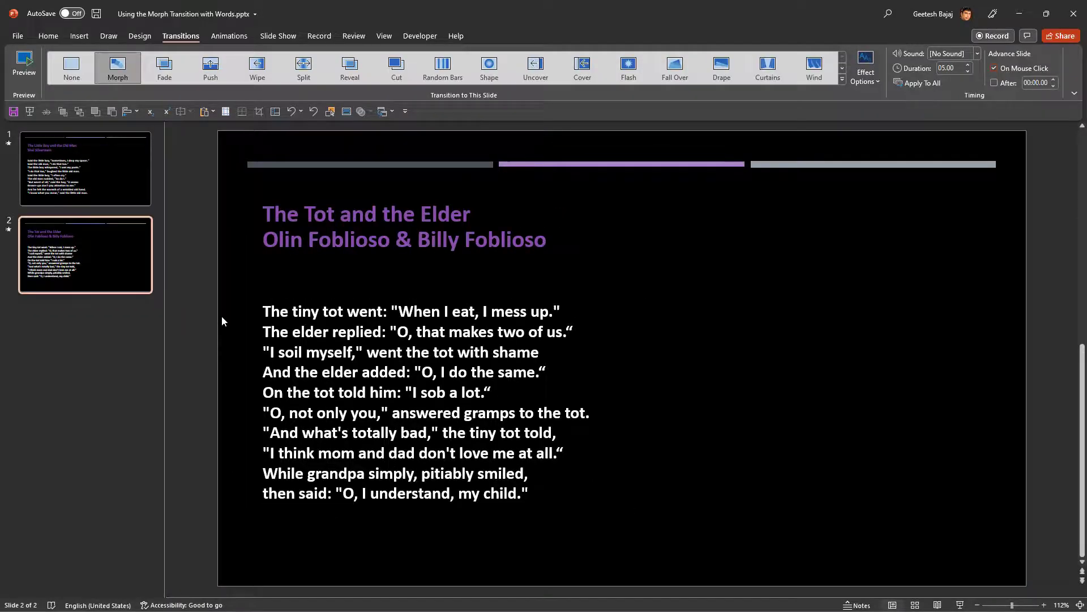